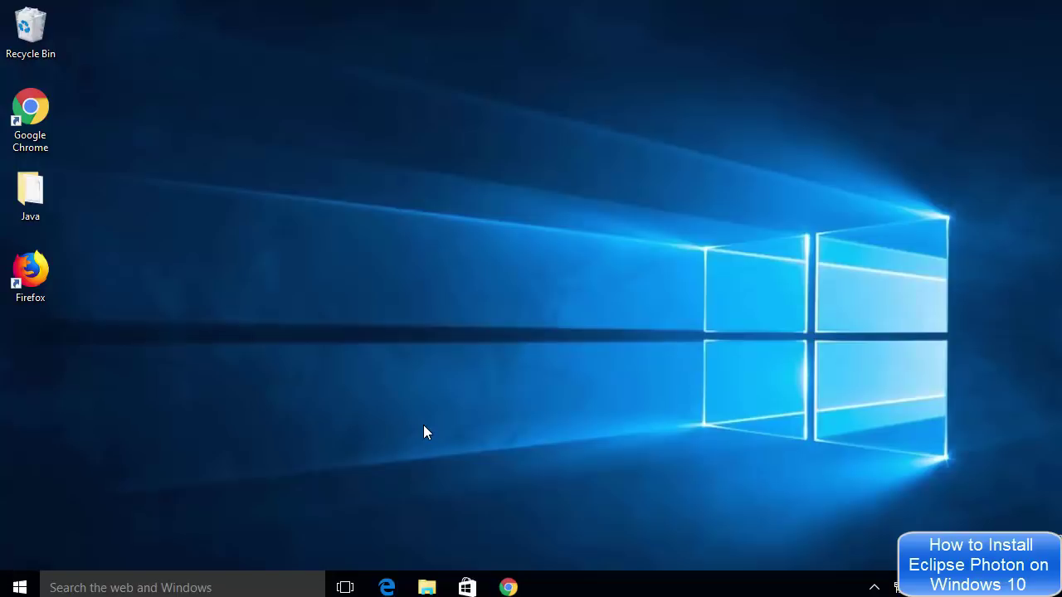
- Bring the Chrome window with the 'java jdk' search results to the front
{"action": "left_click", "coordinate": [503, 581]}
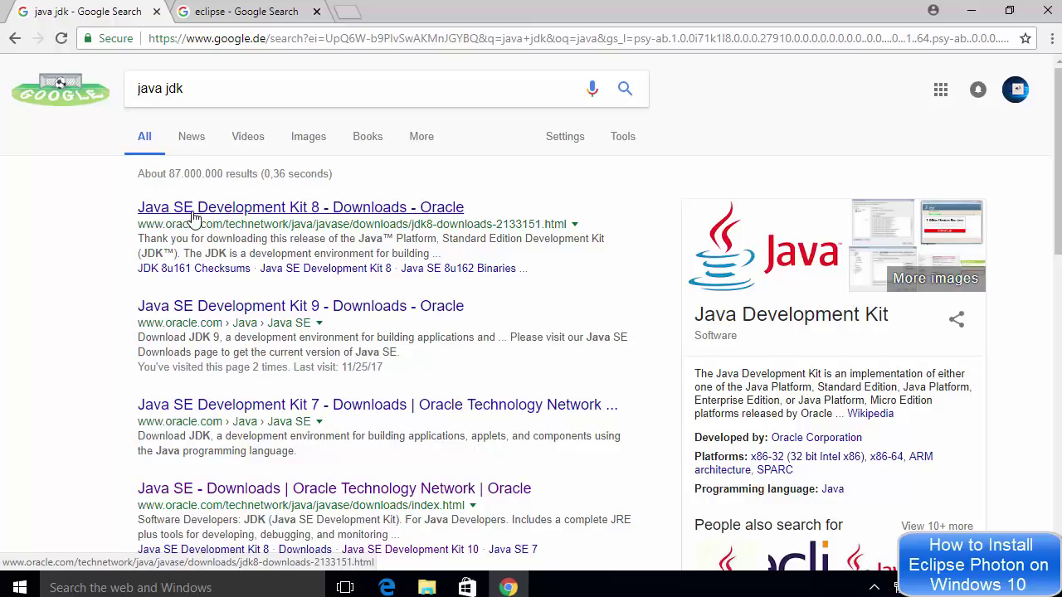
{"action": "middle_click", "coordinate": [268, 209]}
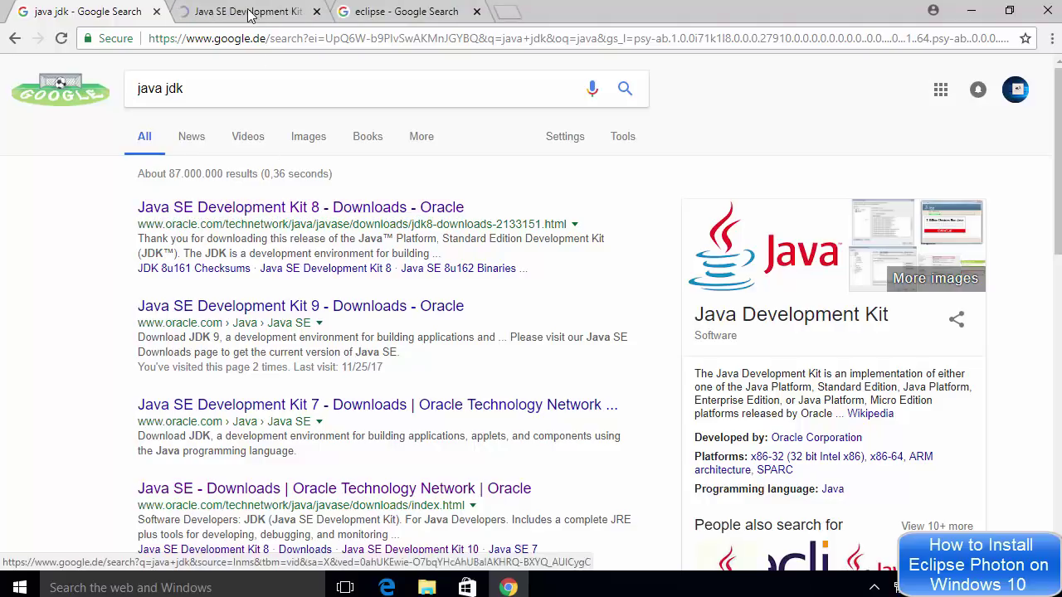
{"action": "left_click", "coordinate": [253, 11]}
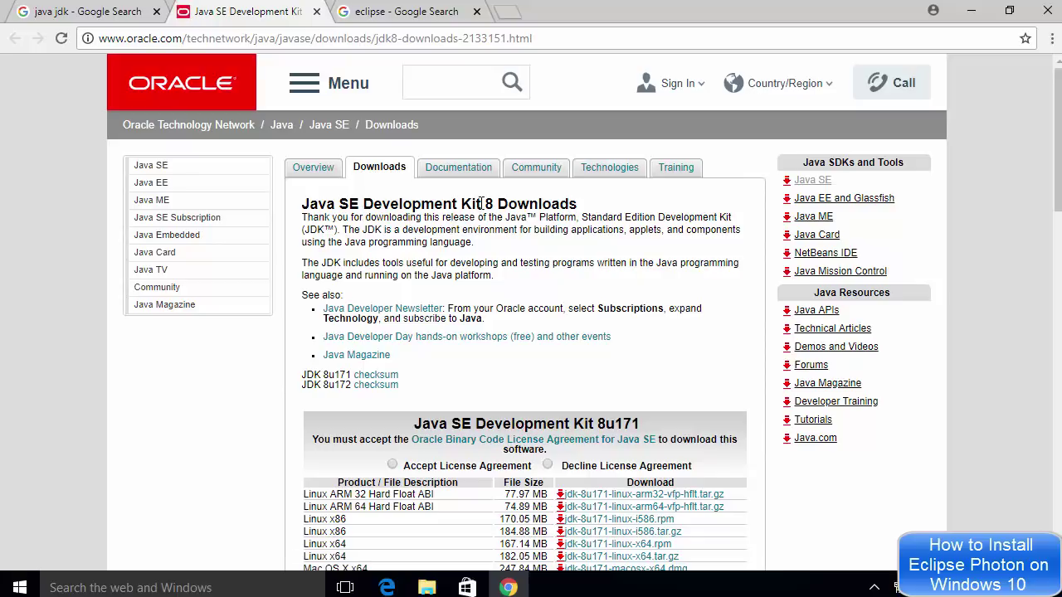
{"action": "scroll", "coordinate": [488, 216], "scroll_direction": "down", "scroll_amount": 3}
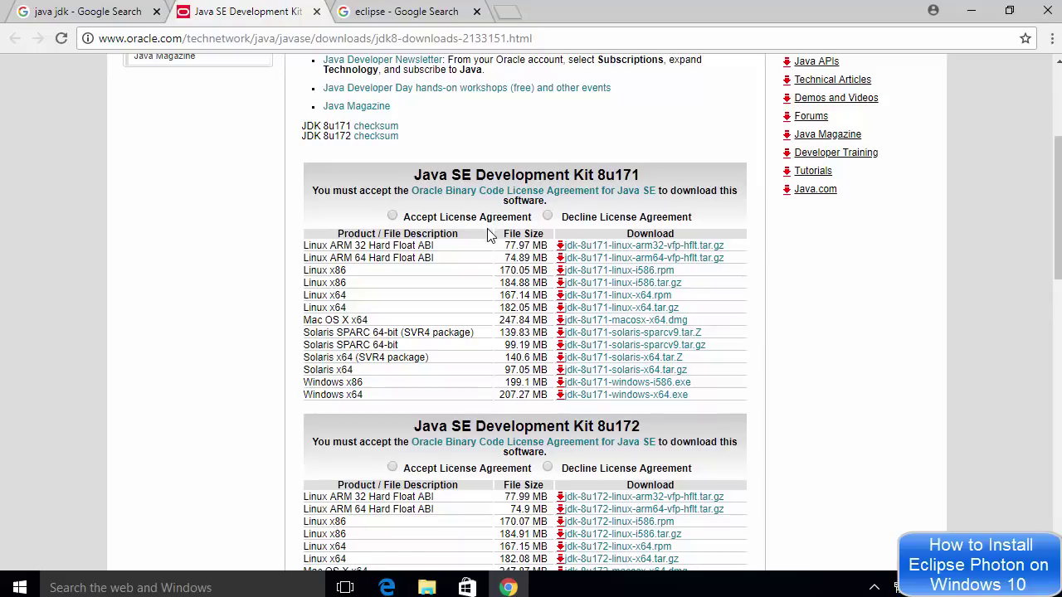
{"action": "scroll", "coordinate": [411, 232], "scroll_direction": "down", "scroll_amount": 2}
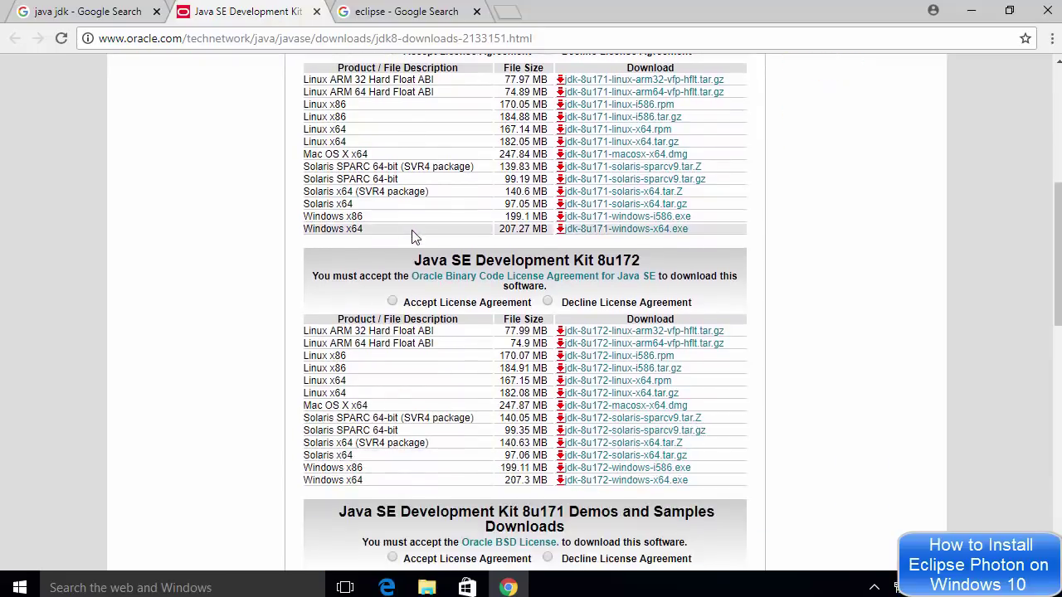
{"action": "scroll", "coordinate": [396, 295], "scroll_direction": "up", "scroll_amount": 2}
{"action": "left_click", "coordinate": [393, 217]}
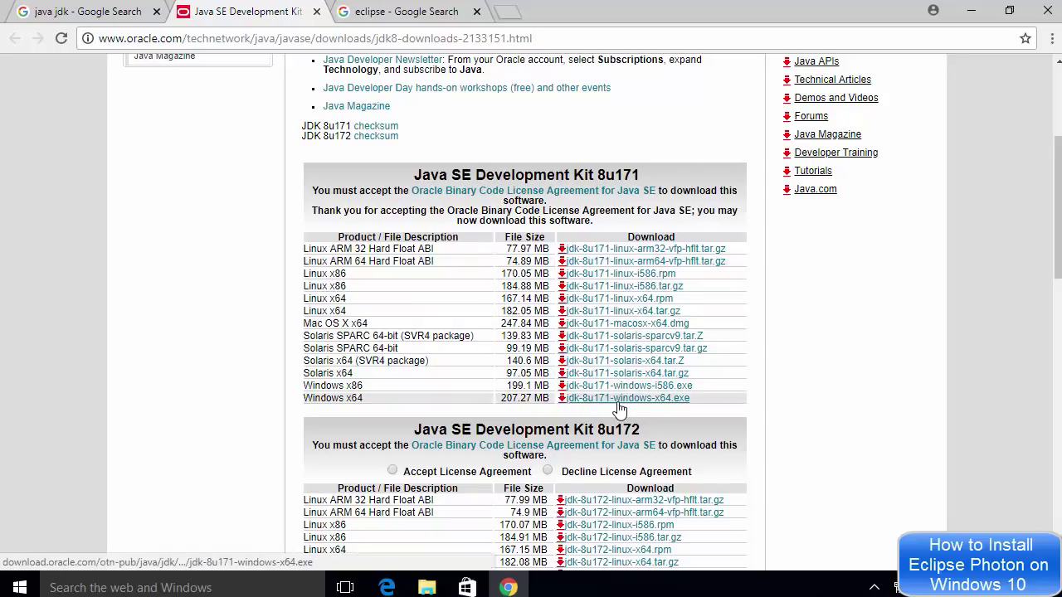
{"action": "middle_click", "coordinate": [258, 9]}
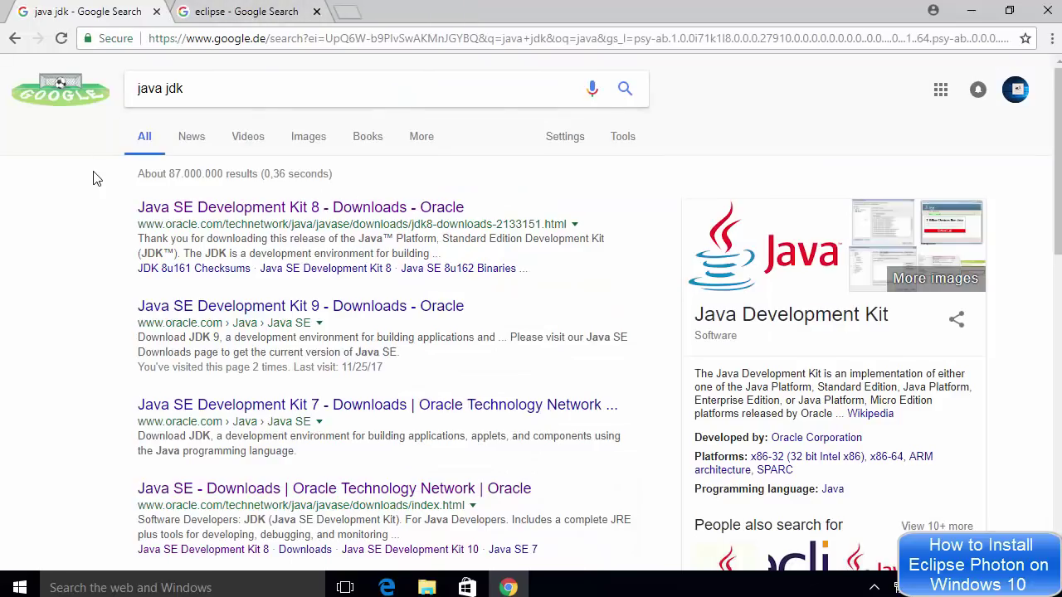
{"action": "scroll", "coordinate": [94, 178], "scroll_direction": "down", "scroll_amount": 2}
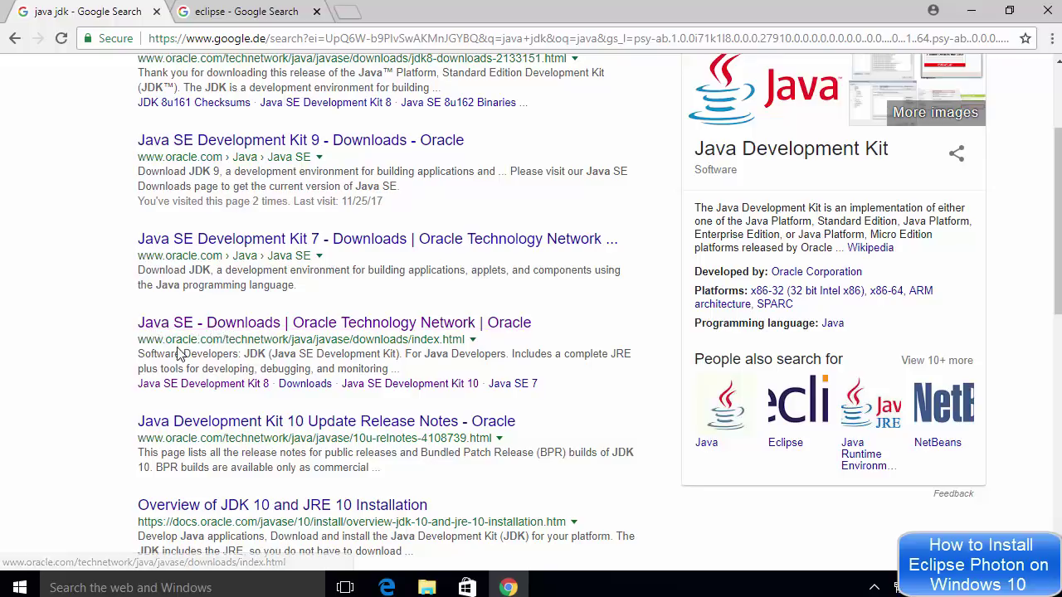
{"action": "middle_click", "coordinate": [238, 330]}
{"action": "left_click", "coordinate": [251, 14]}
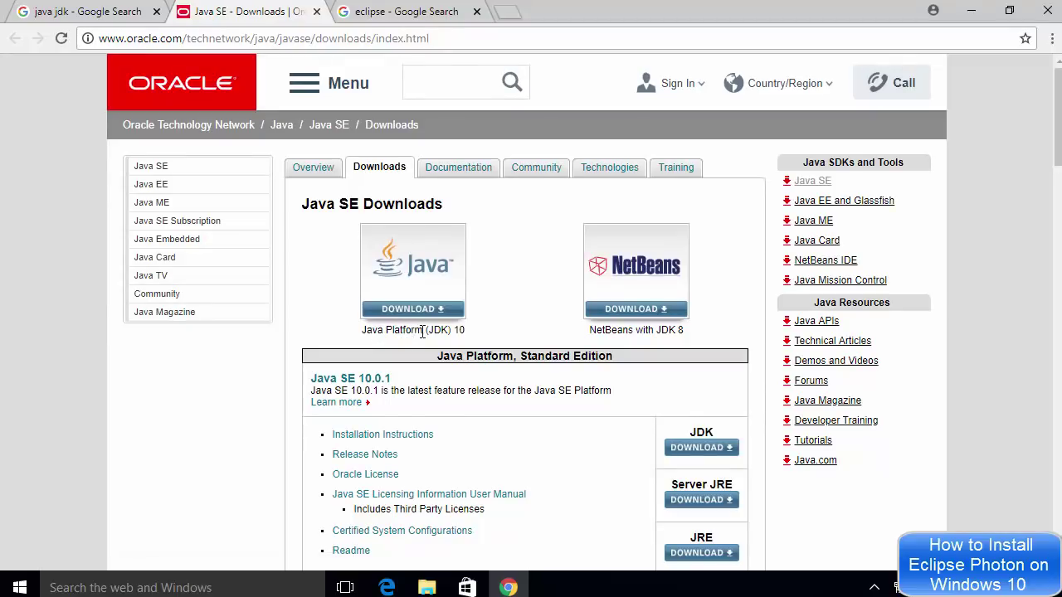
{"action": "left_click", "coordinate": [423, 268]}
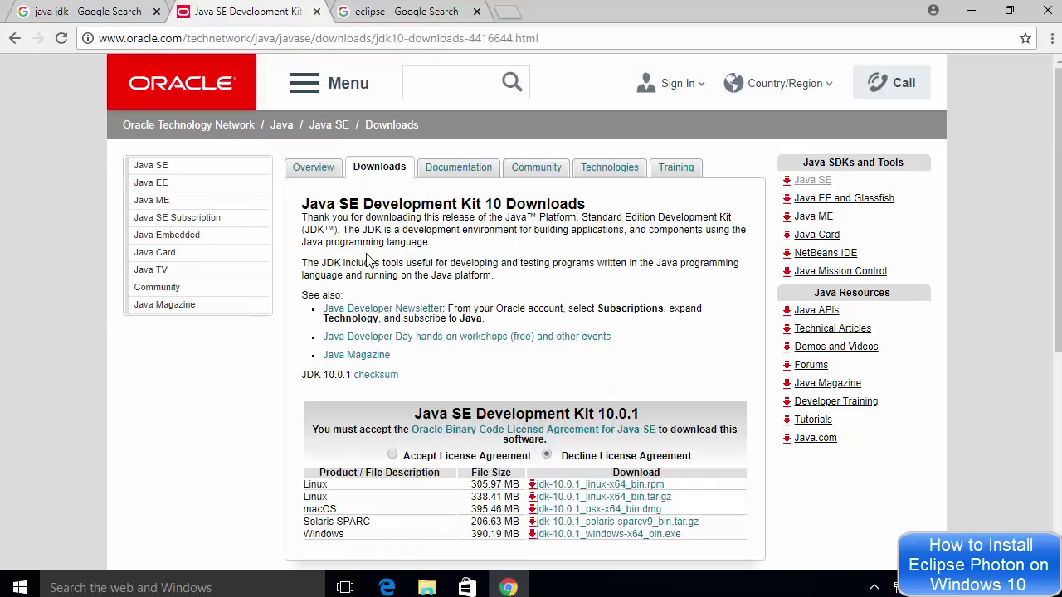
{"action": "scroll", "coordinate": [371, 261], "scroll_direction": "down", "scroll_amount": 1}
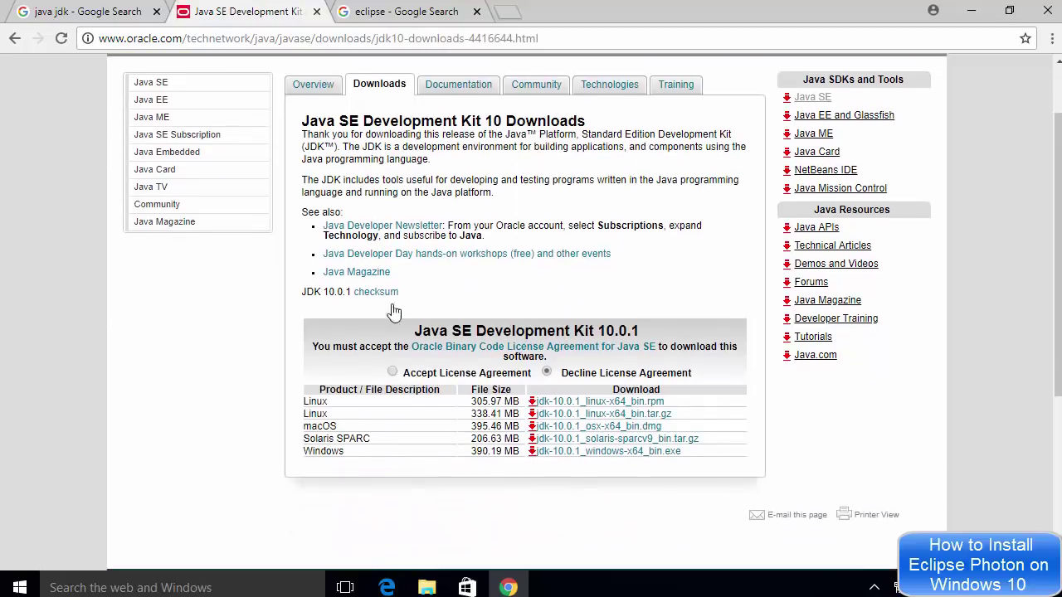
{"action": "left_click", "coordinate": [394, 373]}
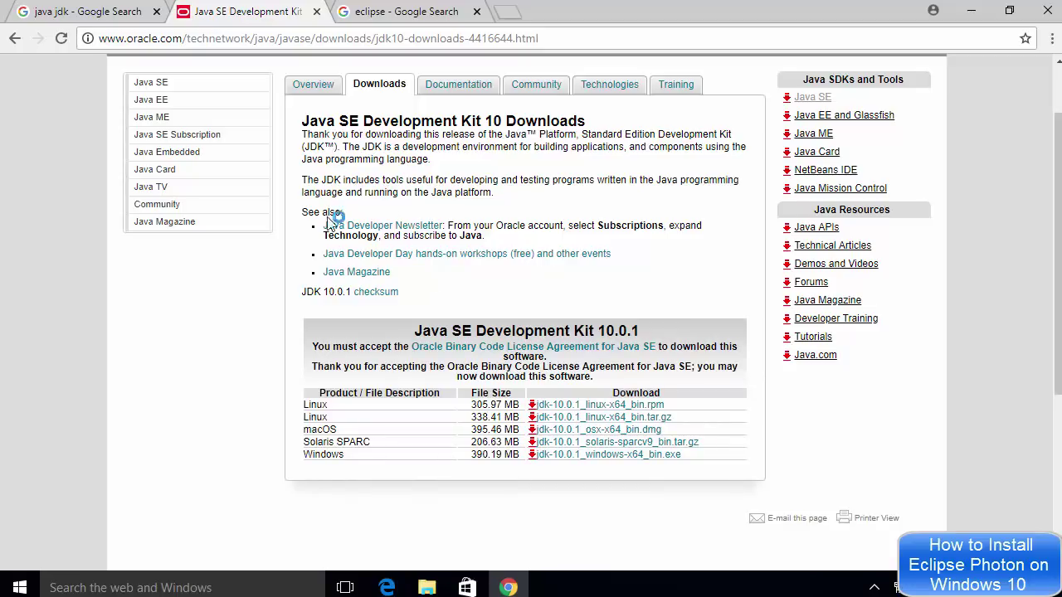
{"action": "middle_click", "coordinate": [209, 10]}
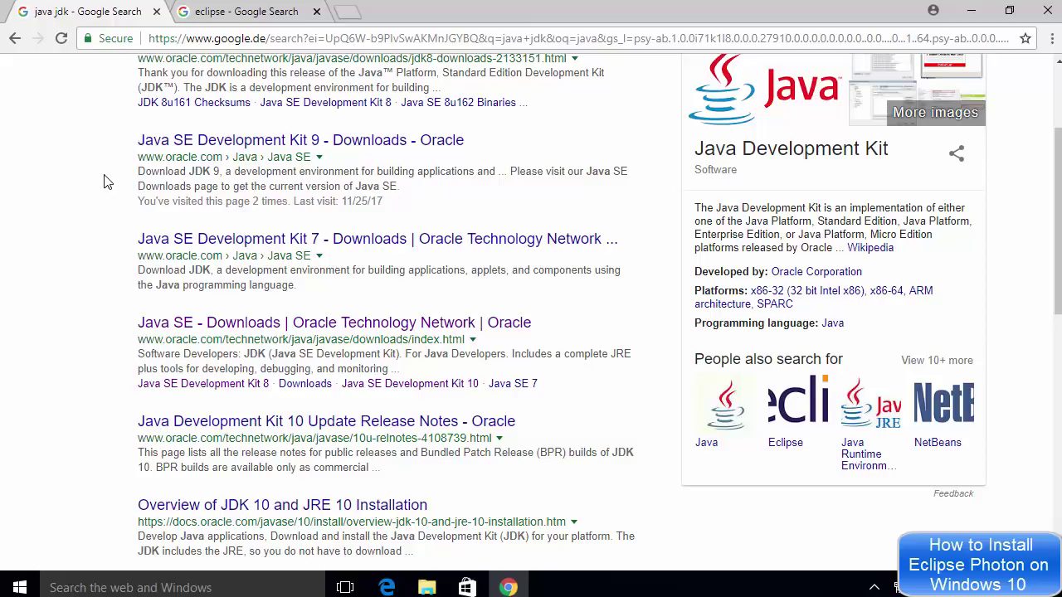
- Scroll back to the top and switch to the 'eclipse' Google search results tab
{"action": "scroll", "coordinate": [100, 215], "scroll_direction": "up", "scroll_amount": 2}
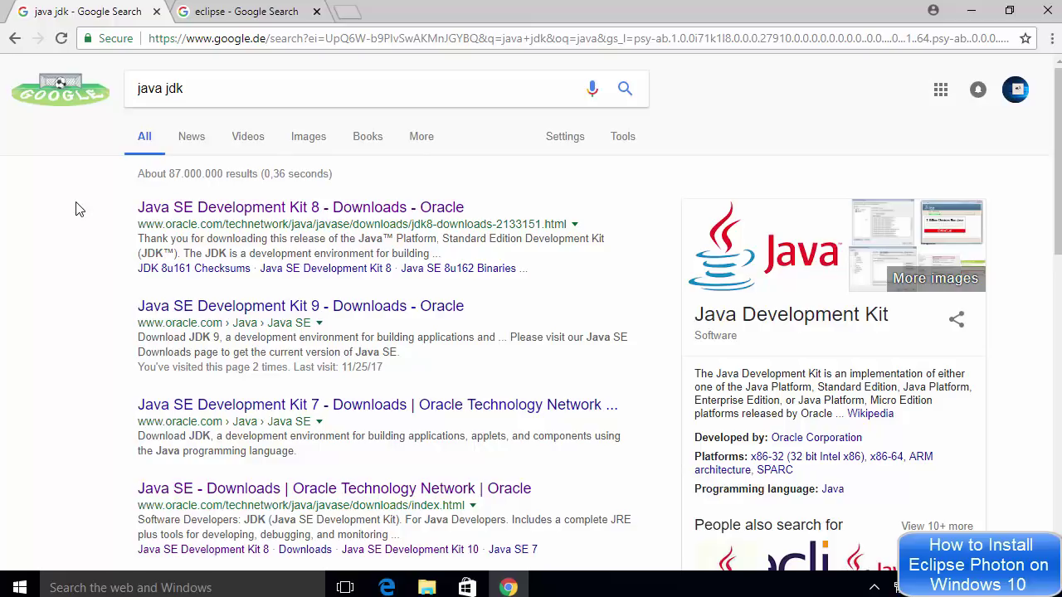
{"action": "left_click", "coordinate": [236, 22]}
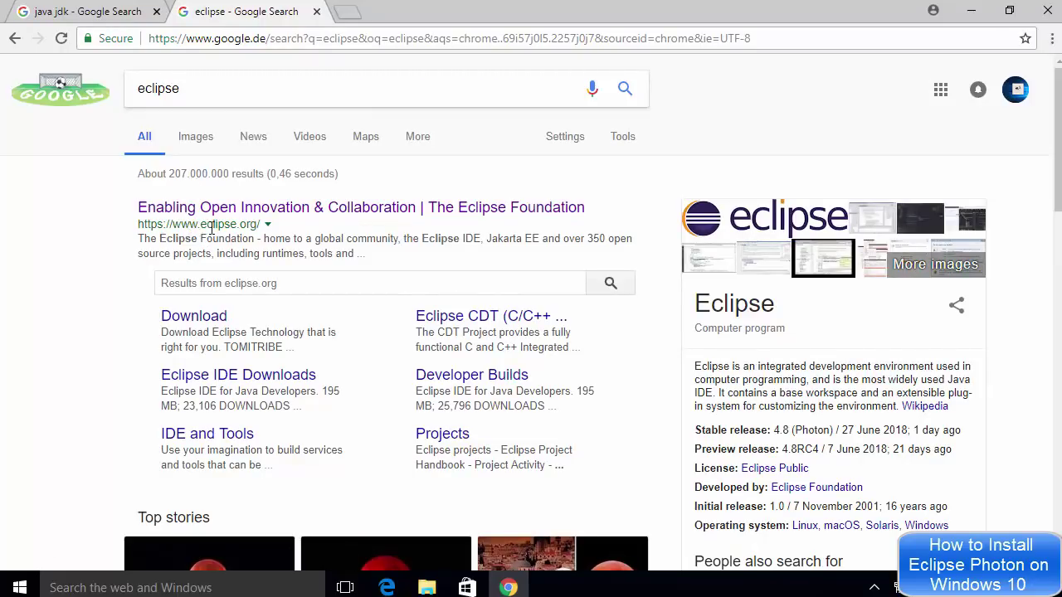
- Go from eclipse.org through the Eclipse Photon page to the eclipse-inst-win64.exe mirror download page
{"action": "left_click", "coordinate": [251, 214]}
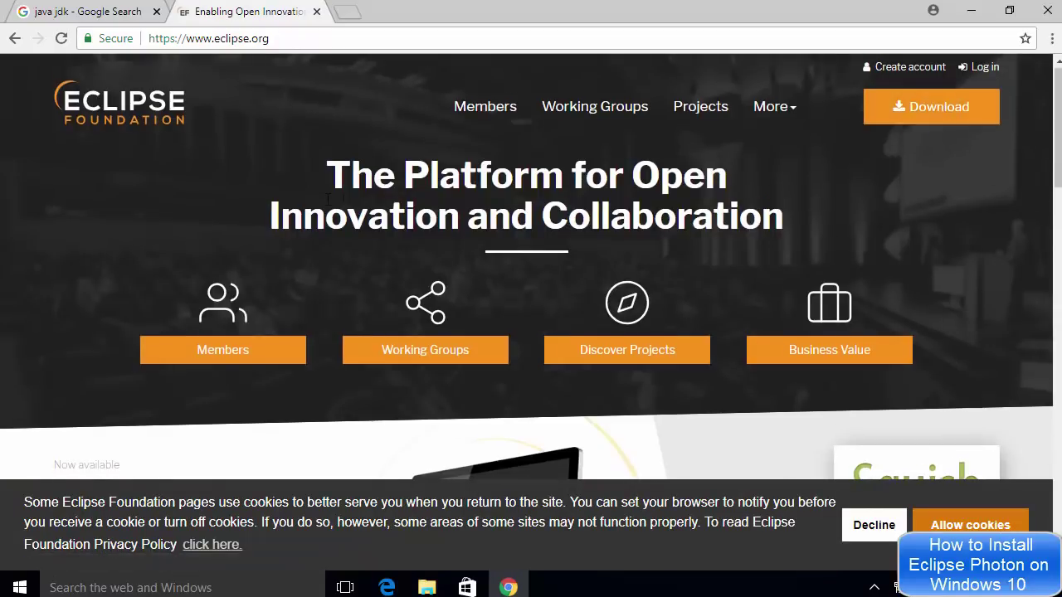
{"action": "scroll", "coordinate": [327, 200], "scroll_direction": "down", "scroll_amount": 3}
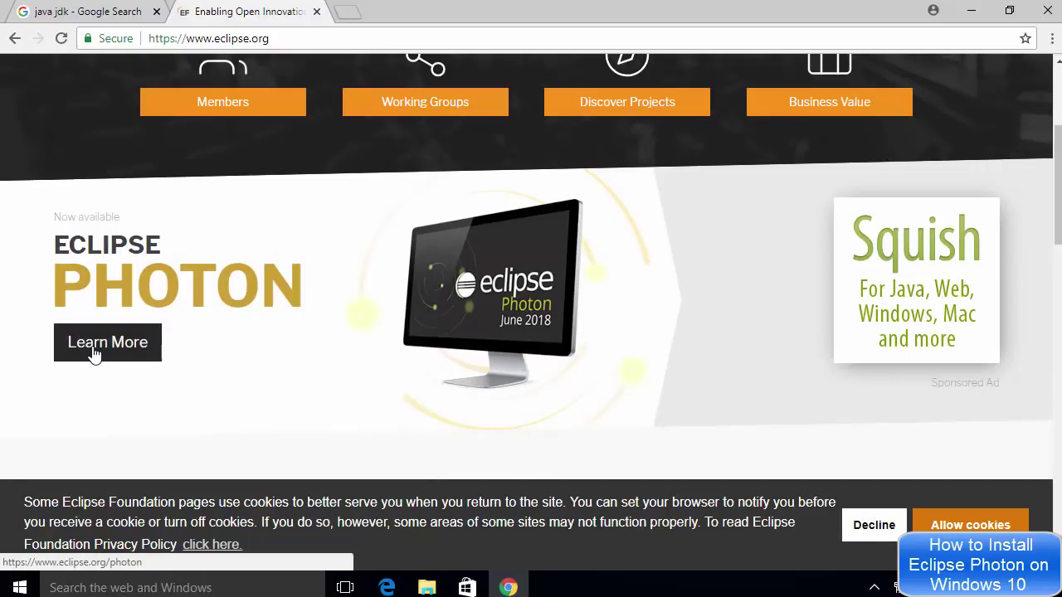
{"action": "left_click", "coordinate": [153, 351]}
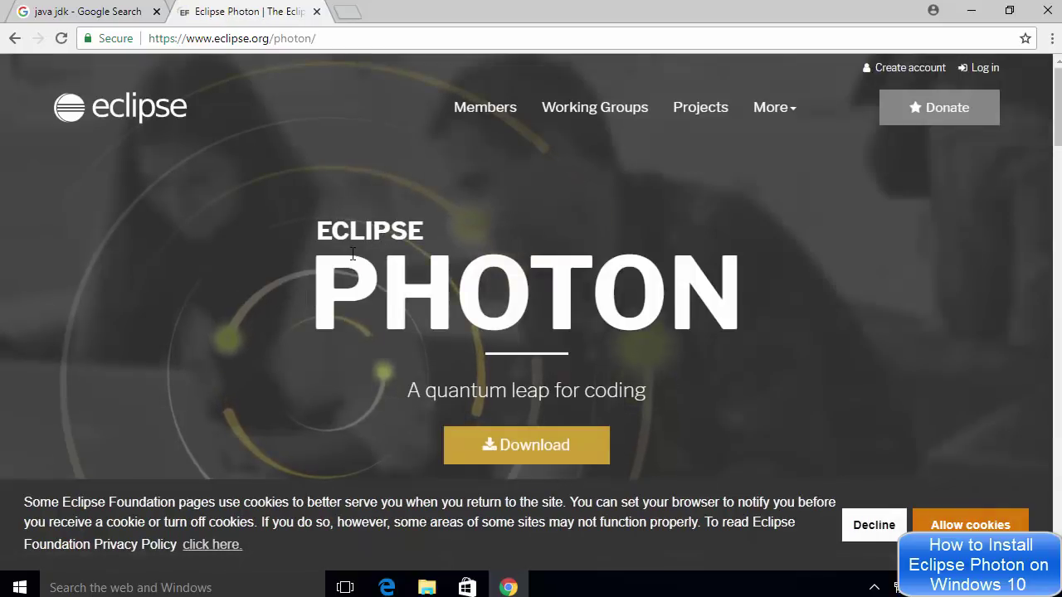
{"action": "scroll", "coordinate": [472, 320], "scroll_direction": "down", "scroll_amount": 2}
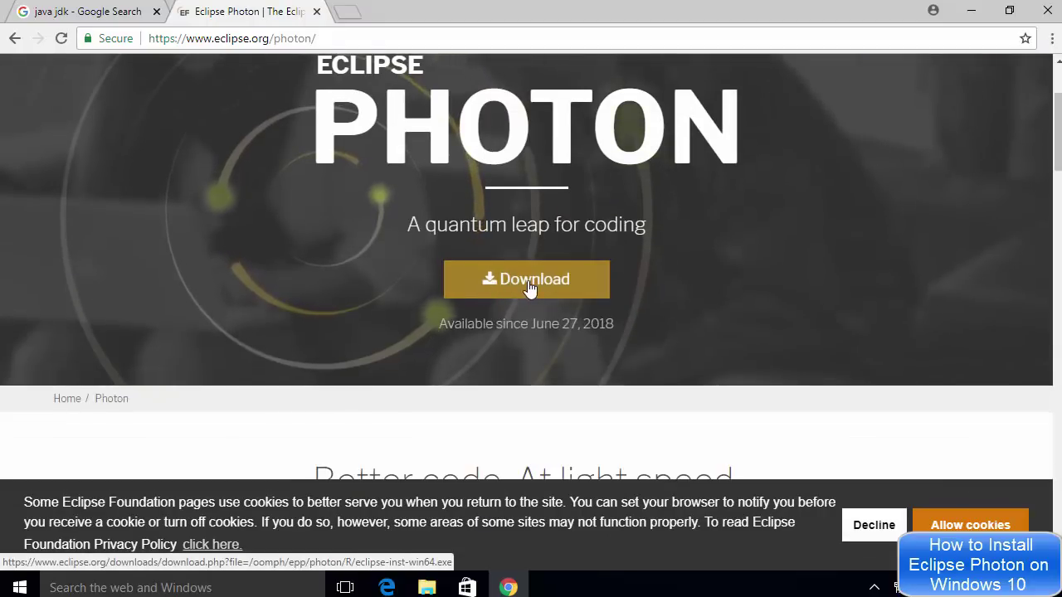
{"action": "left_click", "coordinate": [501, 282]}
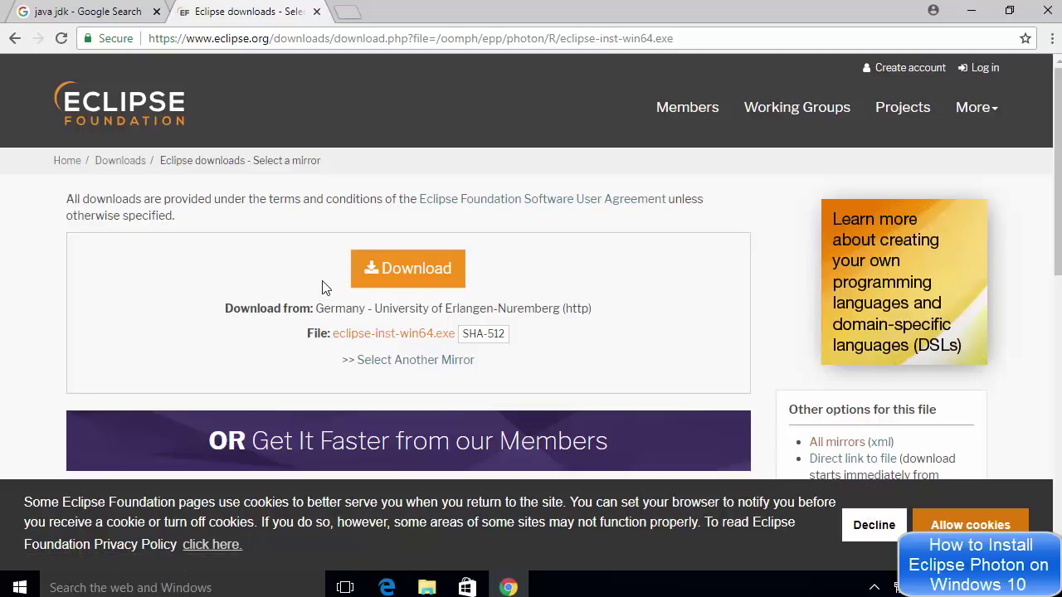
- Download eclipse-inst-win64.exe from the Erlangen-Nuremberg mirror and show it in the Downloads folder
{"action": "left_click", "coordinate": [399, 282]}
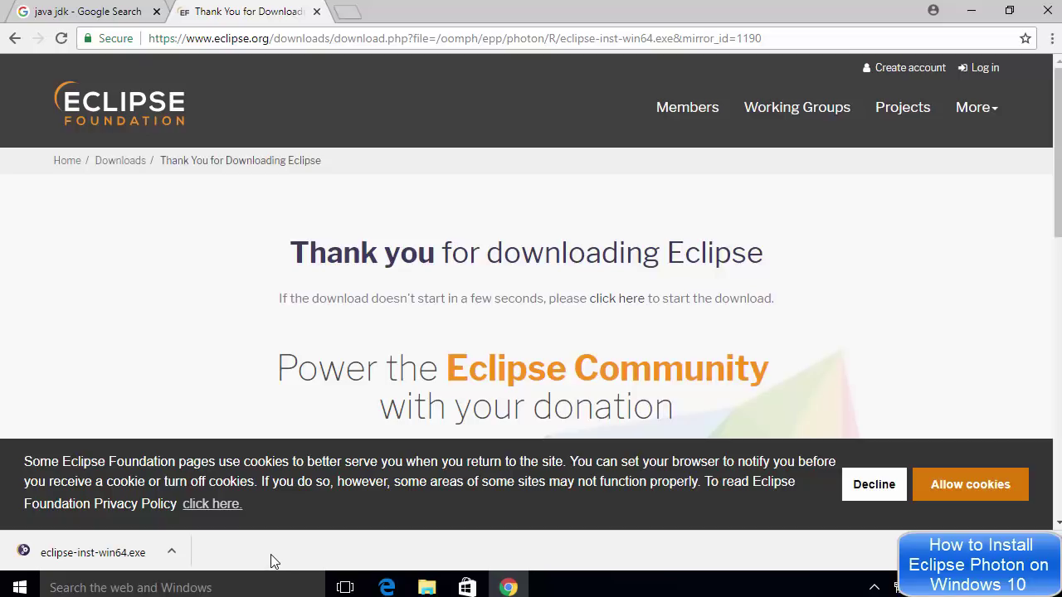
{"action": "left_click", "coordinate": [175, 553]}
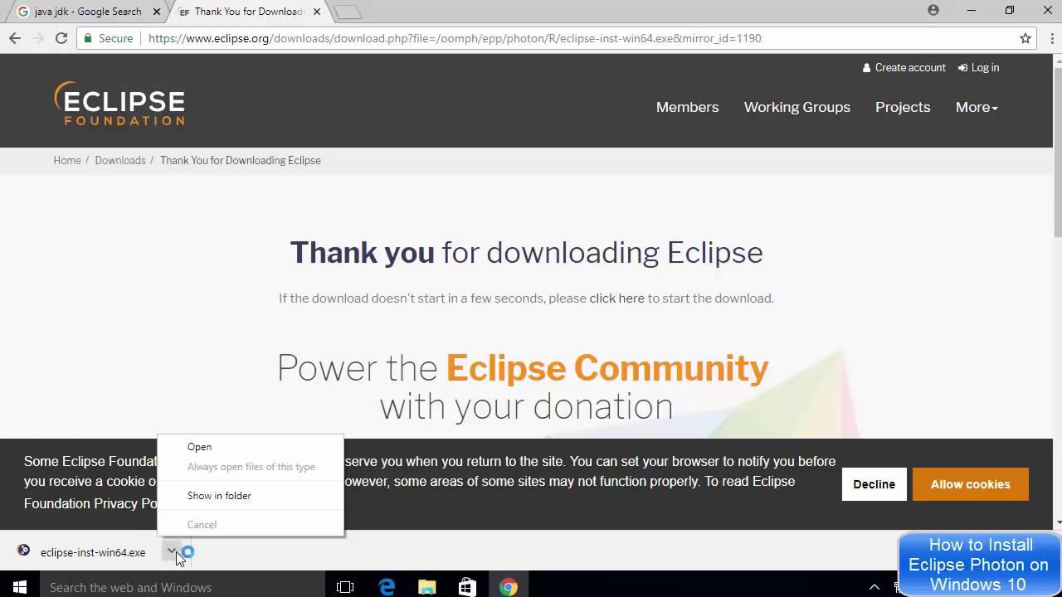
{"action": "left_click", "coordinate": [205, 498]}
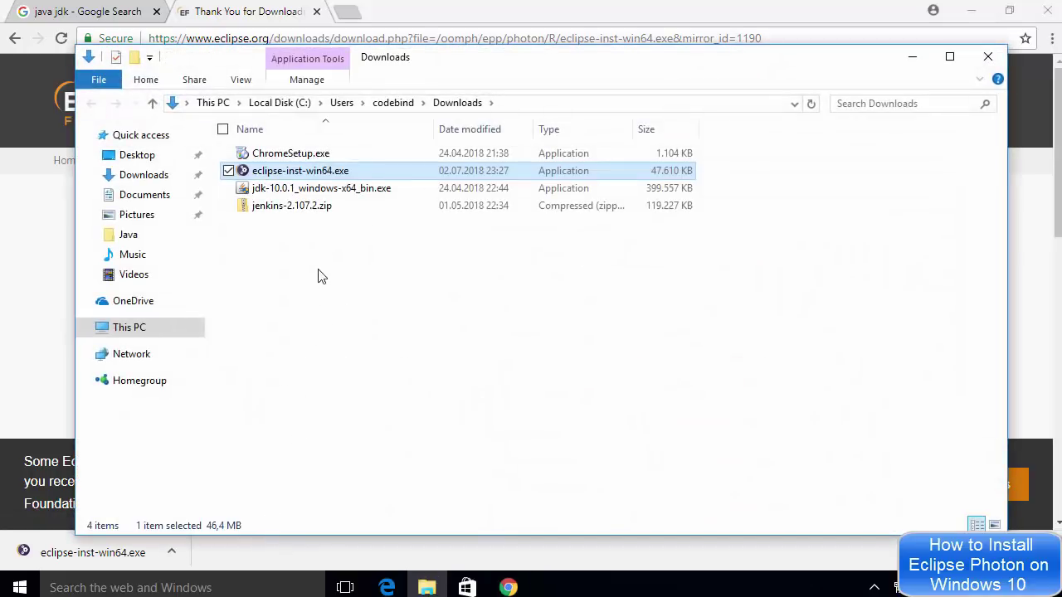
- Run eclipse-inst-win64.exe as administrator, approve the permission prompt, and minimize File Explorer
{"action": "right_click", "coordinate": [296, 177]}
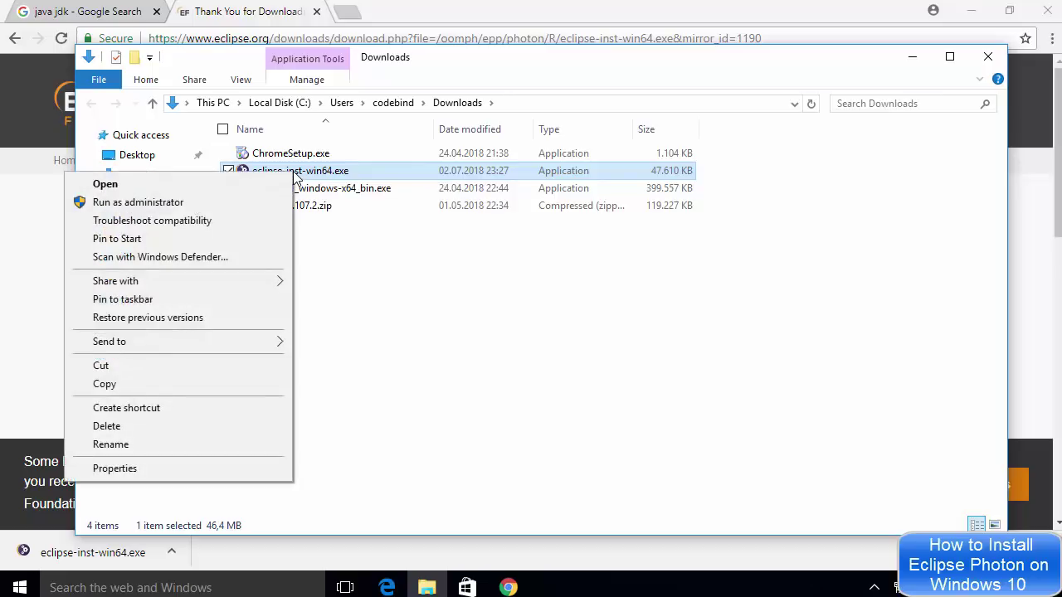
{"action": "left_click", "coordinate": [114, 204]}
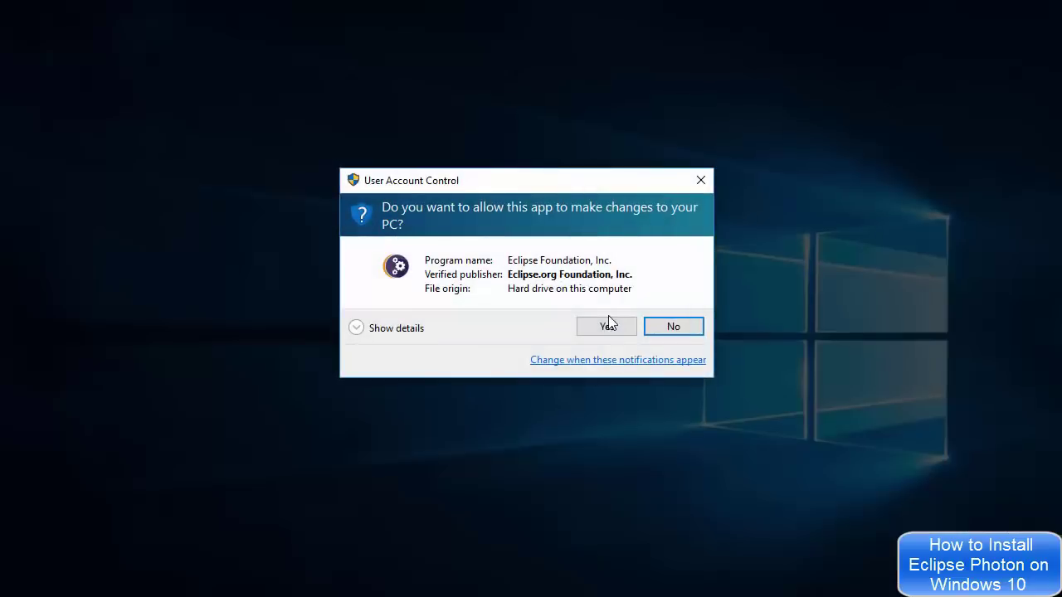
{"action": "left_click", "coordinate": [607, 328]}
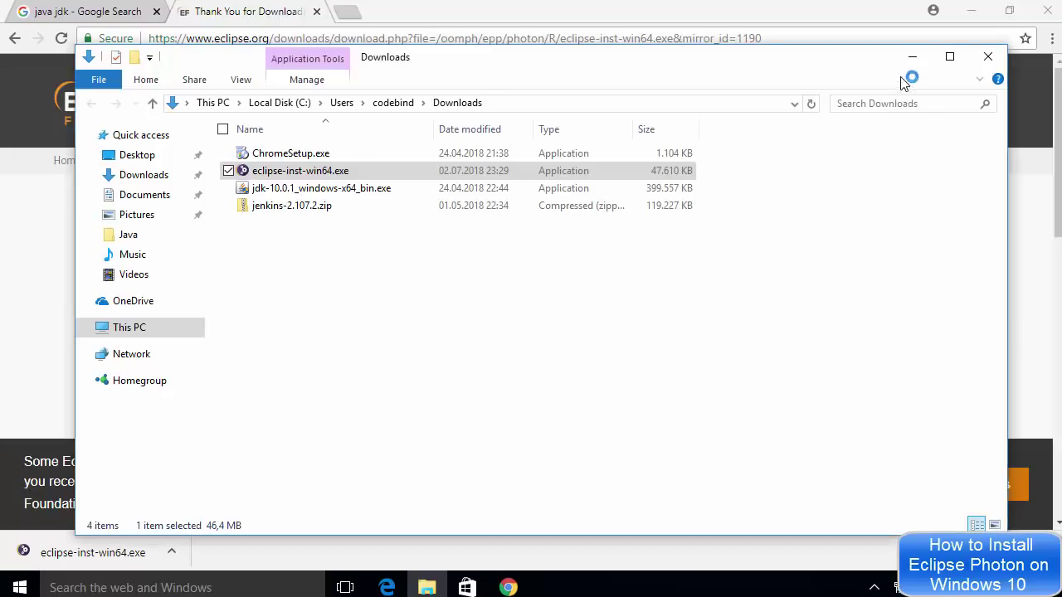
{"action": "left_click", "coordinate": [975, 17]}
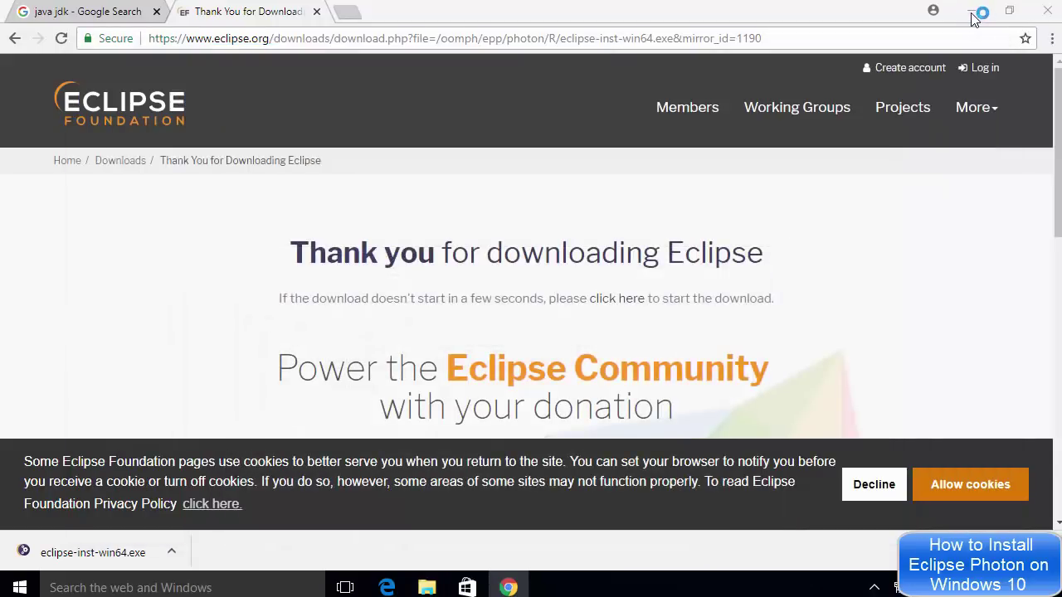
- Minimize Chrome and select the Eclipse IDE for Java Developers package, targeting the java-photon folder
{"action": "left_click", "coordinate": [975, 16]}
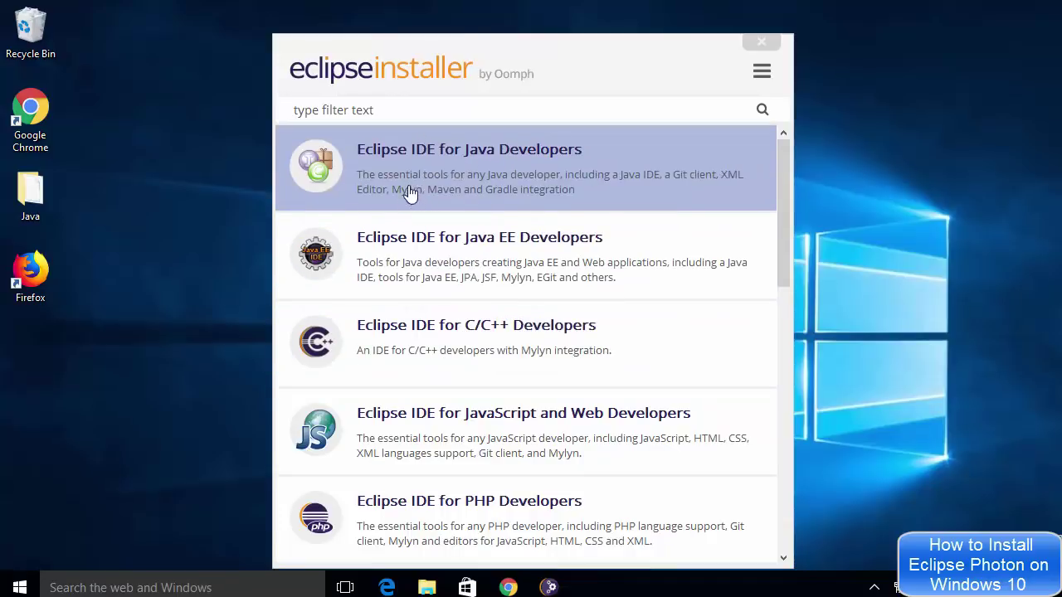
{"action": "left_click", "coordinate": [452, 163]}
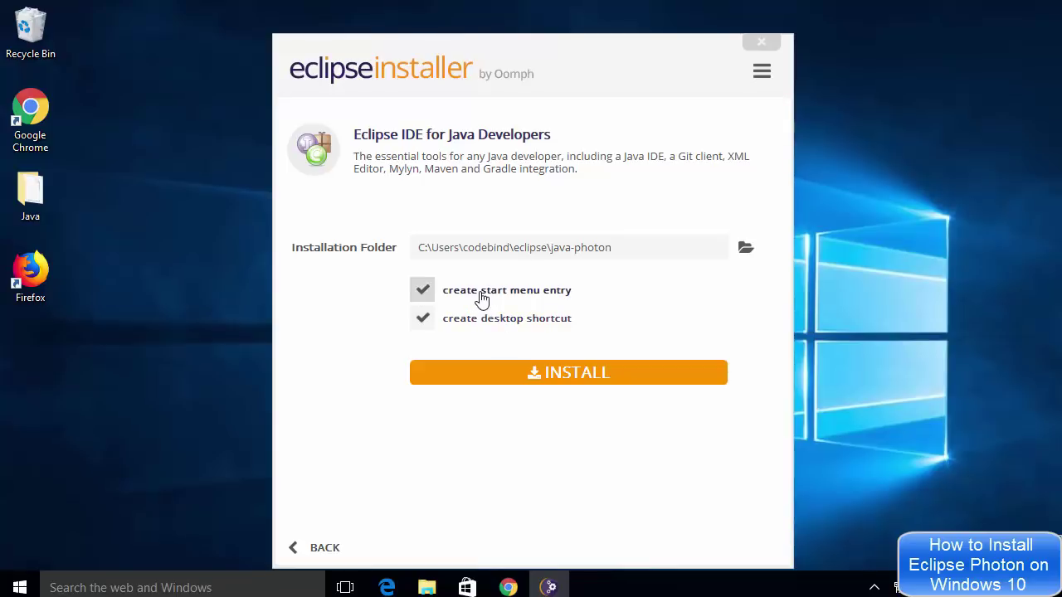
- Install the Java developer package, scrolling through and accepting the Eclipse Foundation Software User Agreement
{"action": "left_click", "coordinate": [553, 375]}
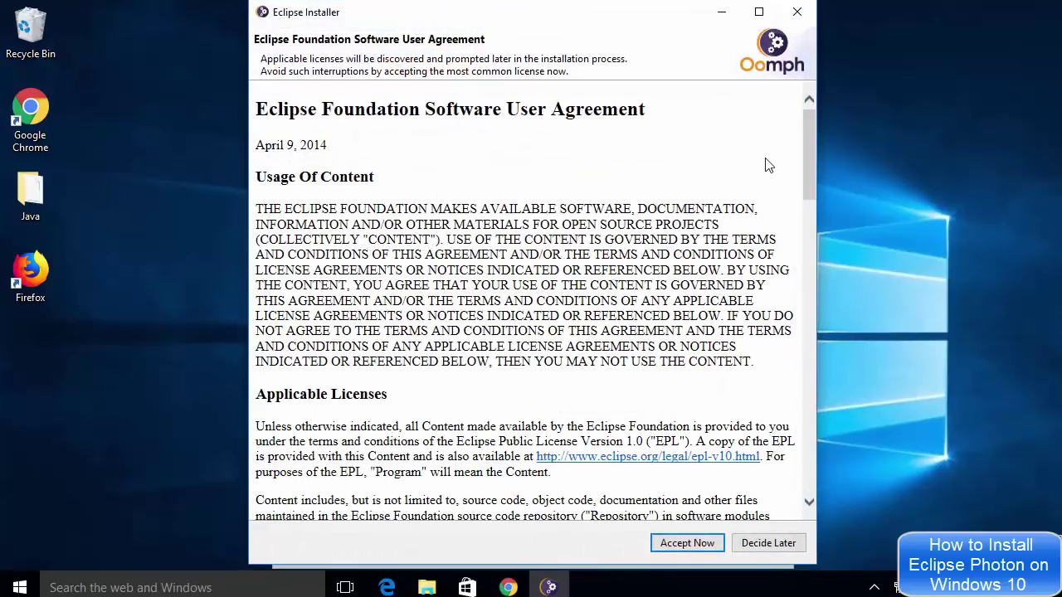
{"action": "left_click_drag", "start_coordinate": [808, 152], "coordinate": [802, 456]}
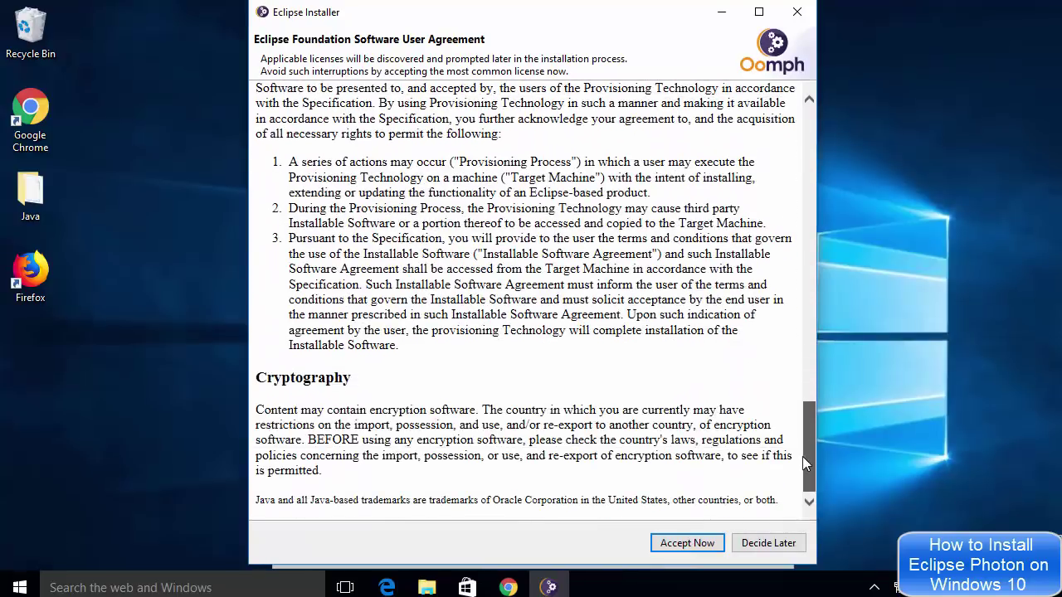
{"action": "left_click", "coordinate": [675, 551]}
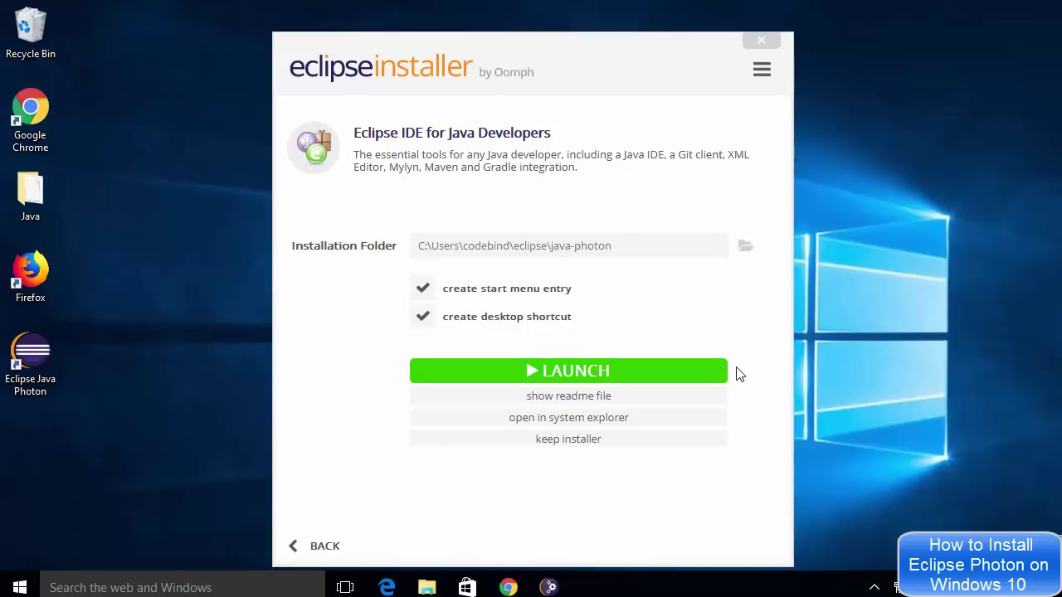
- Launch Eclipse with eclipse-workspace as the default workspace, no longer asking at startup
{"action": "left_click", "coordinate": [578, 375]}
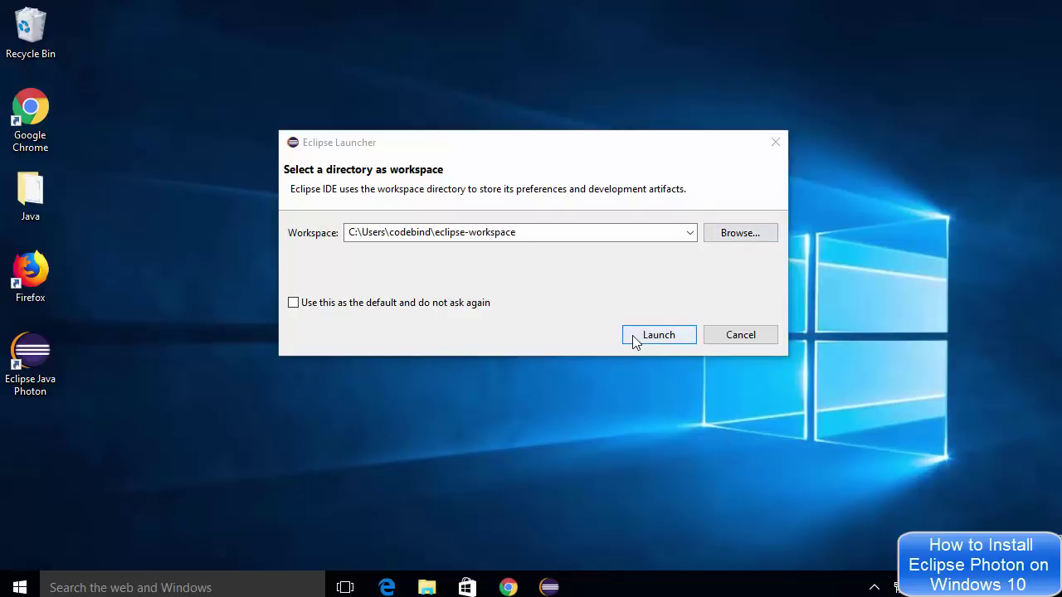
{"action": "left_click", "coordinate": [294, 304]}
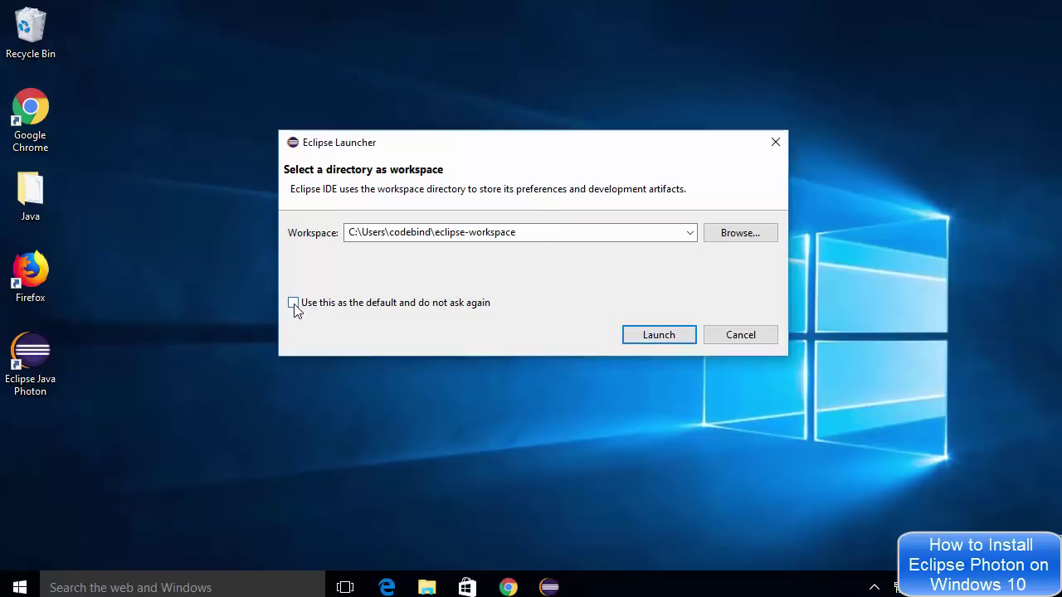
{"action": "left_click", "coordinate": [656, 335]}
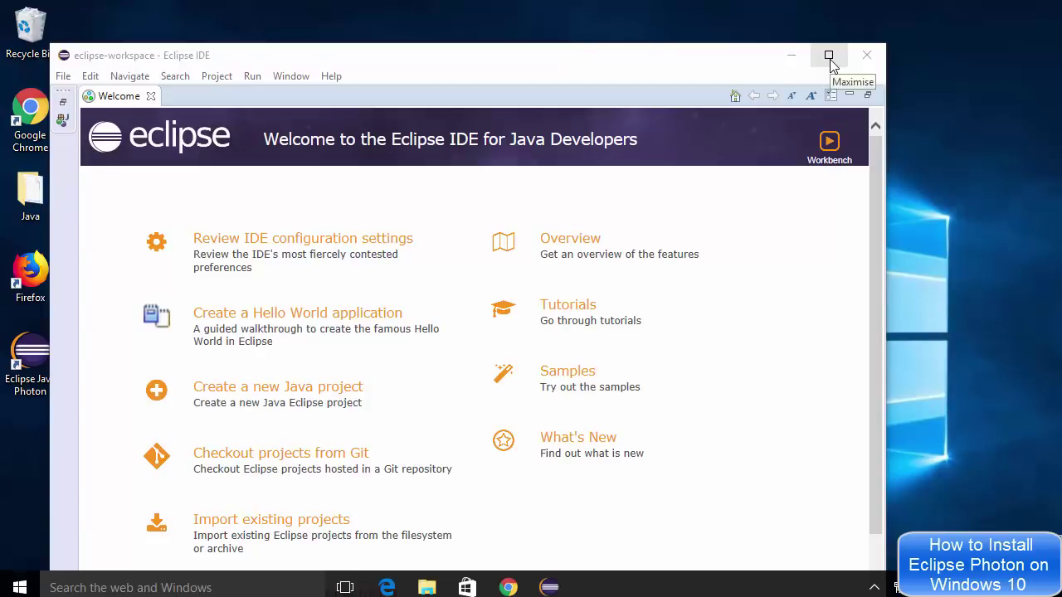
- Maximize the Eclipse window and show the File > New submenu
{"action": "left_click", "coordinate": [830, 60]}
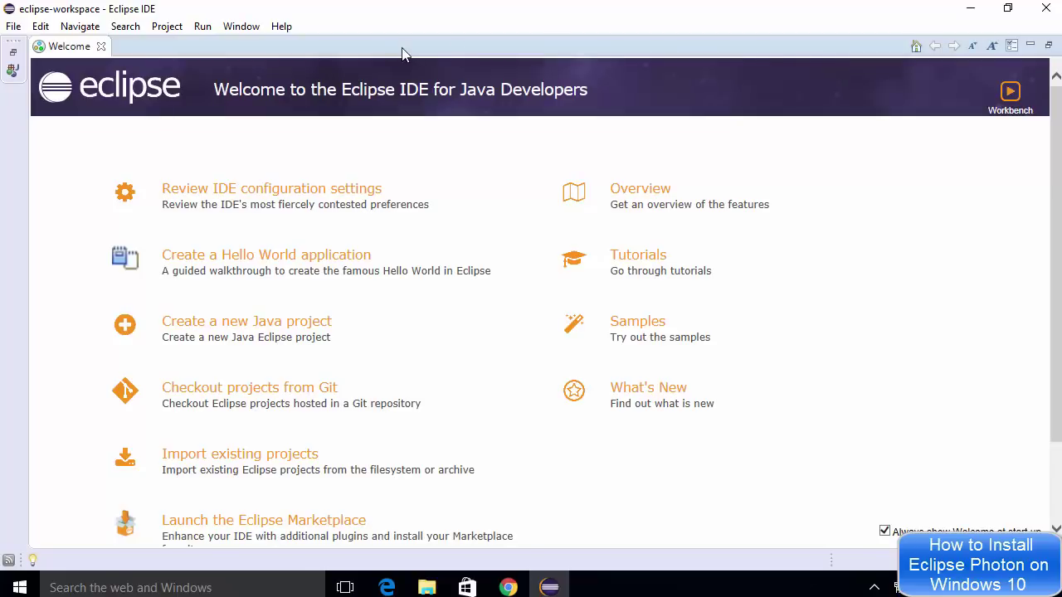
{"action": "left_click", "coordinate": [14, 27]}
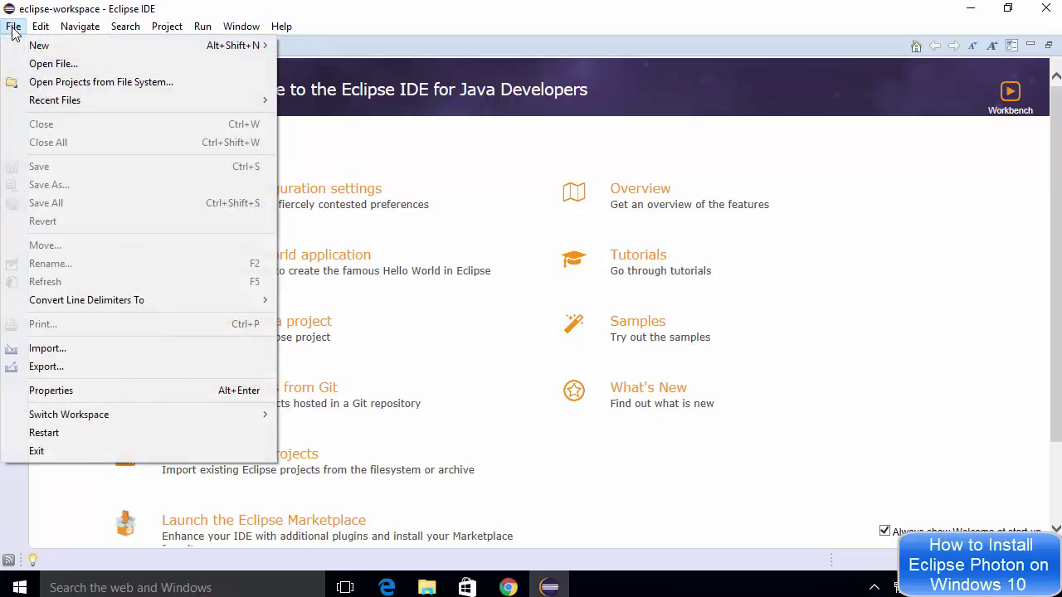
{"action": "mouse_move", "coordinate": [23, 48]}
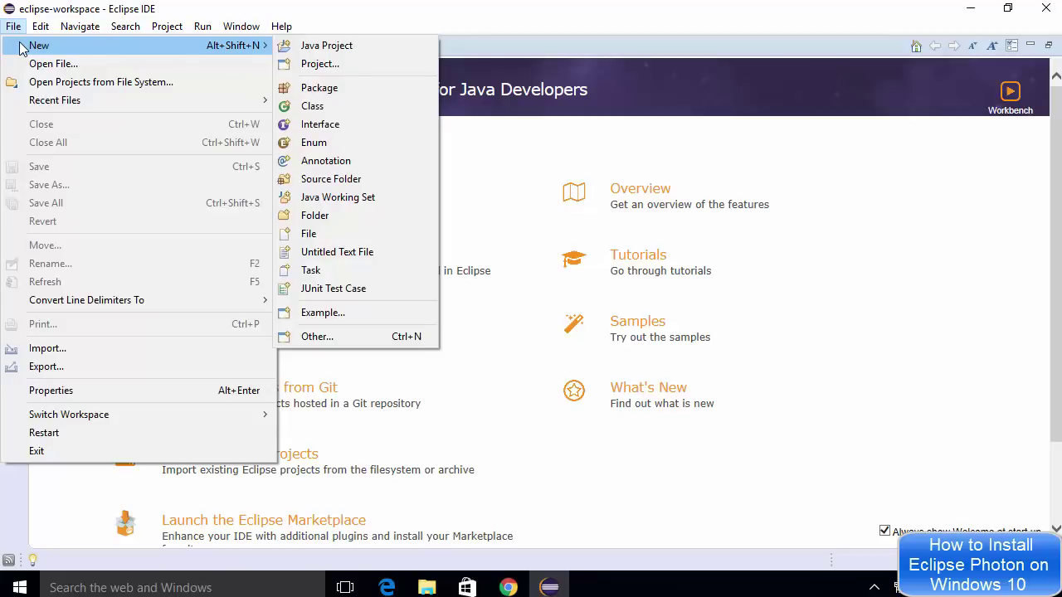
- Create Java project 'HelloWorld' with a module-info.java using module name HelloWorld
{"action": "left_click", "coordinate": [327, 48]}
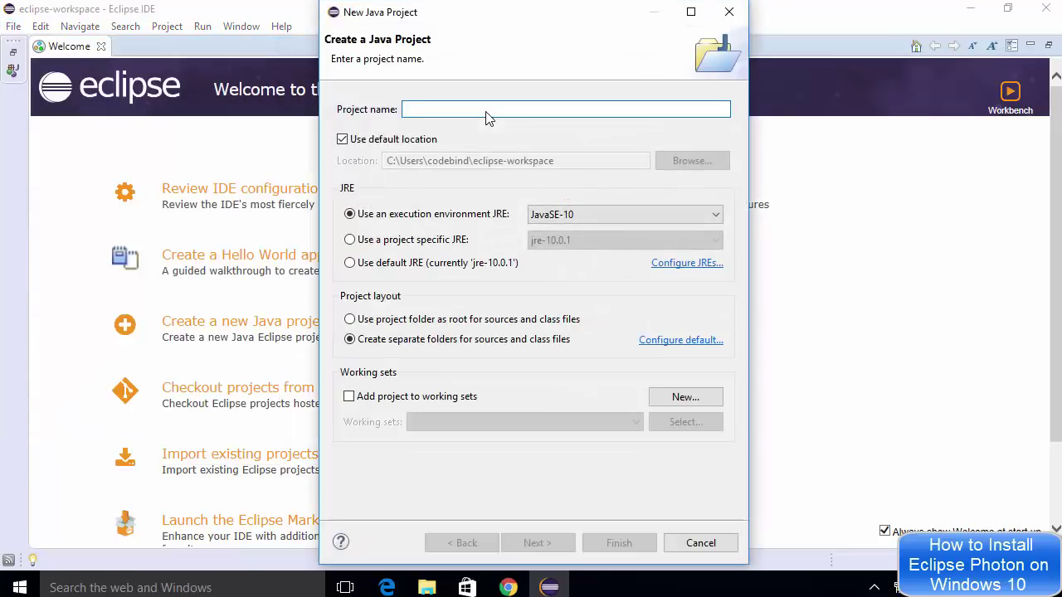
{"action": "type", "text": "He"}
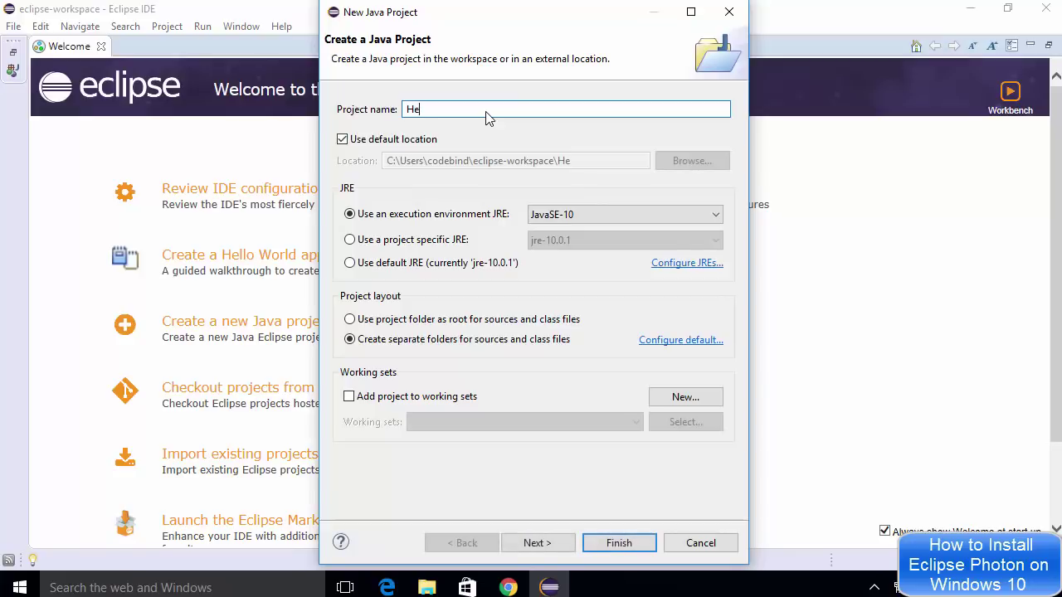
{"action": "type", "text": "lloWorld"}
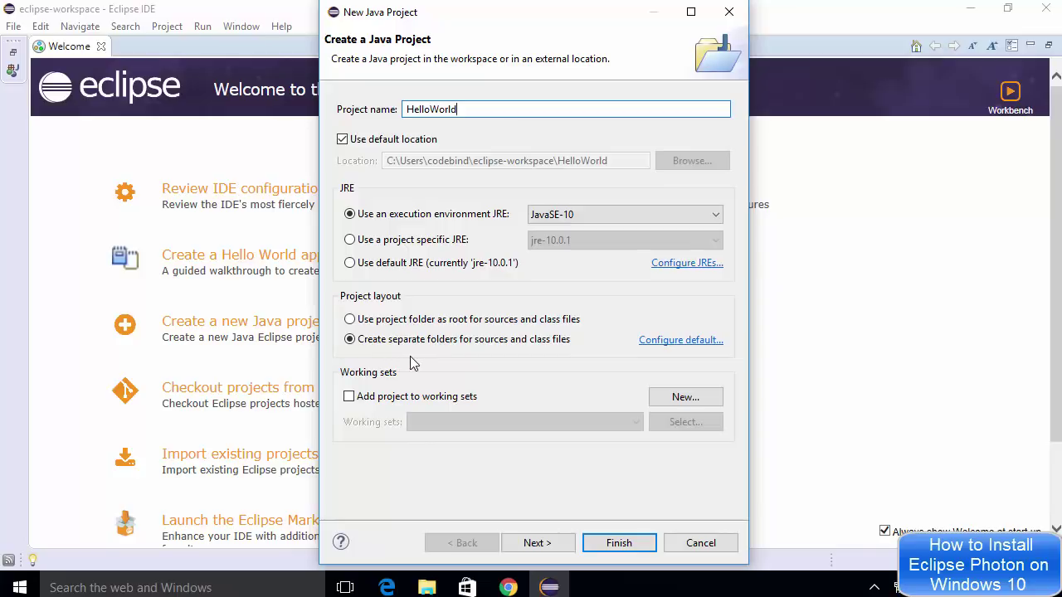
{"action": "left_click", "coordinate": [536, 545]}
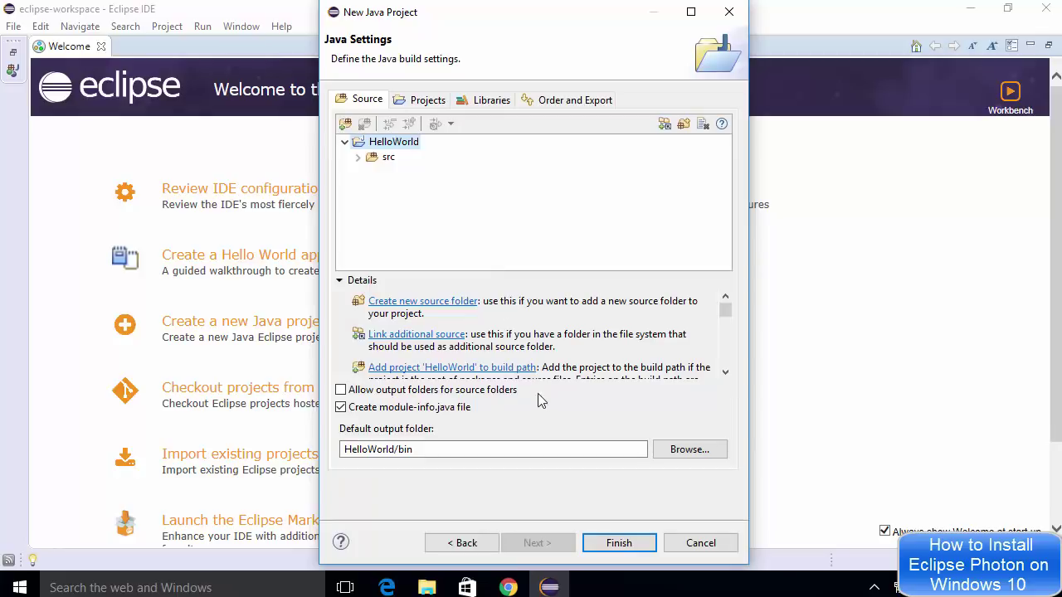
{"action": "left_click", "coordinate": [609, 543]}
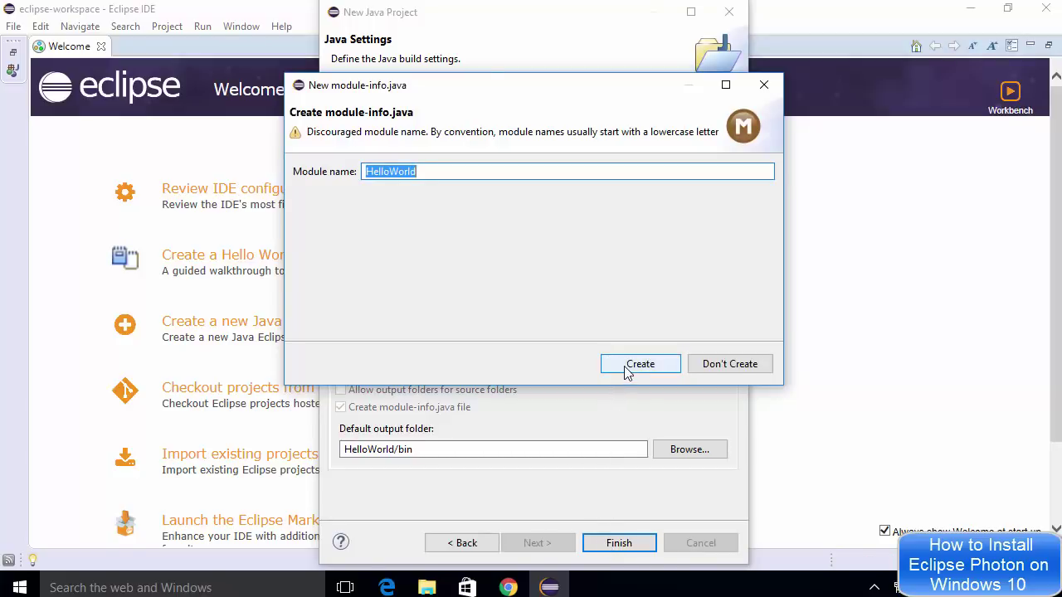
{"action": "left_click", "coordinate": [626, 369]}
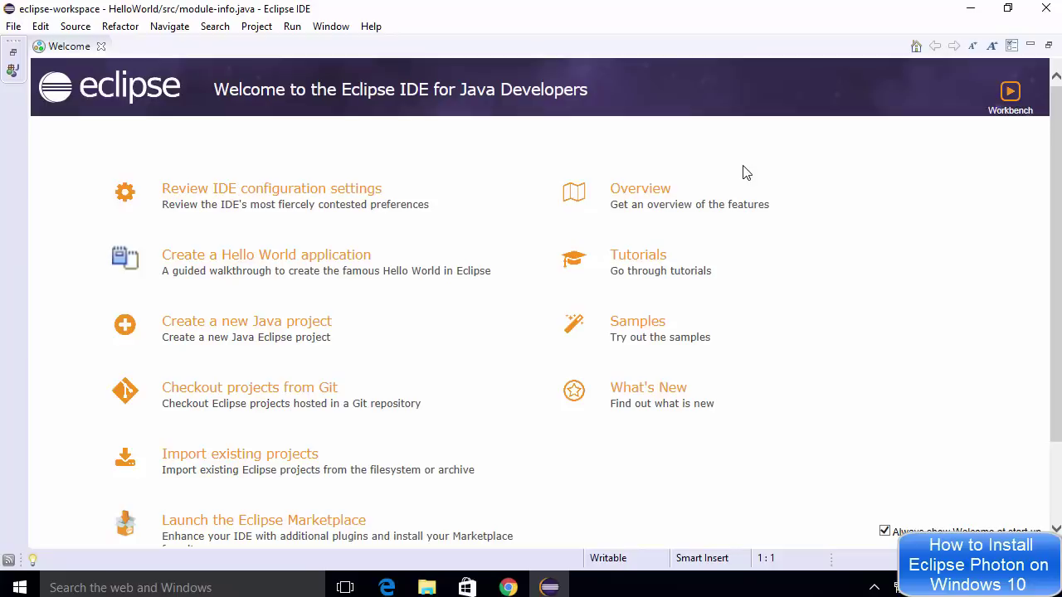